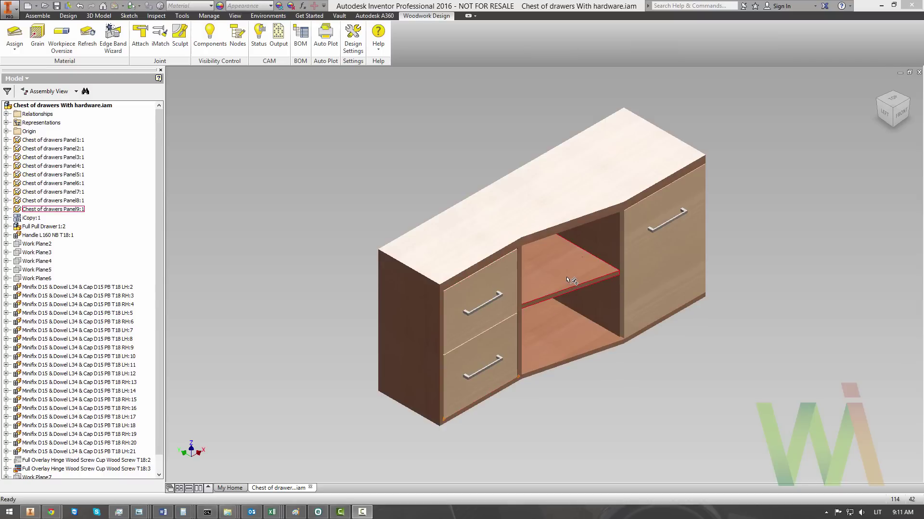
Step: Open the woodwork BOM for the chest of drawers and expand Panel4, Panel5 and Panel6 to show their workpieces
mouse_move(571, 280)
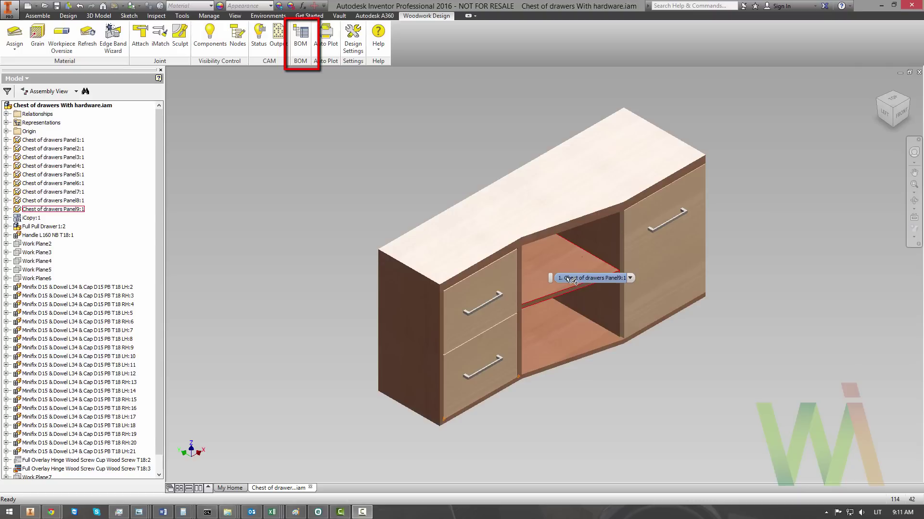
click(301, 38)
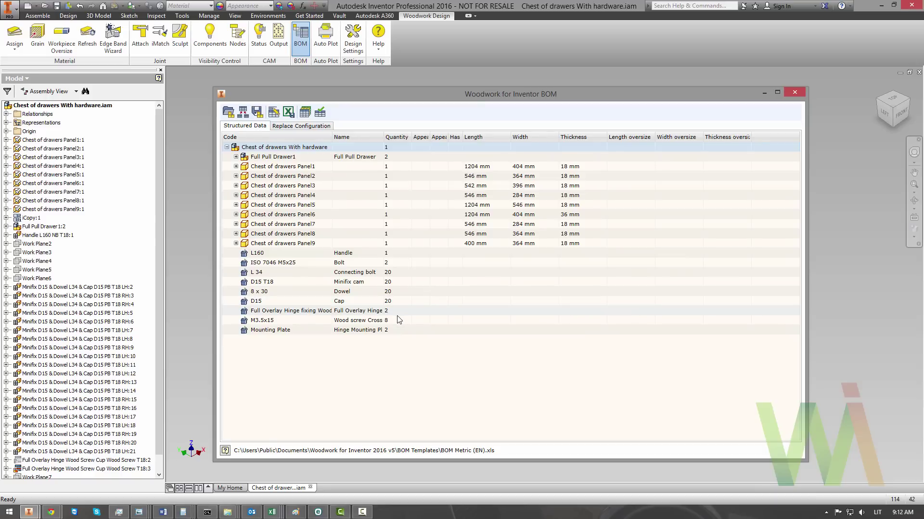
click(236, 196)
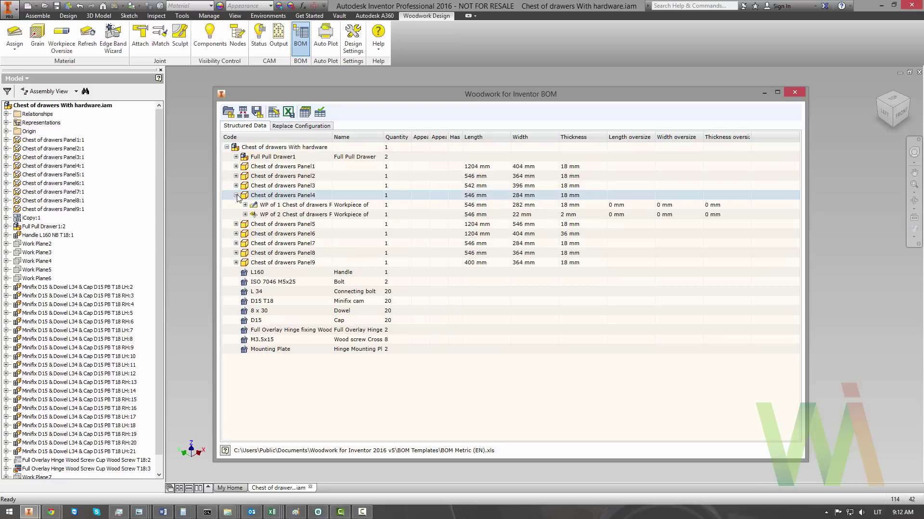
click(235, 224)
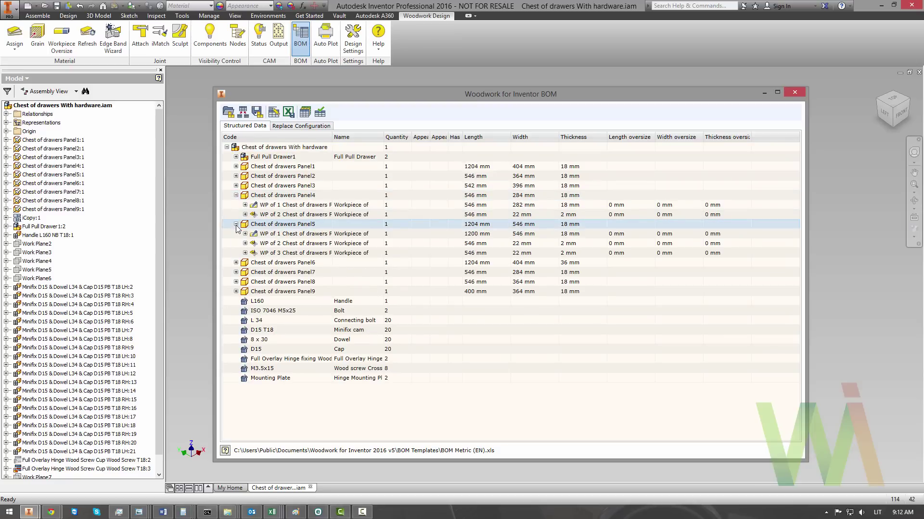
click(236, 263)
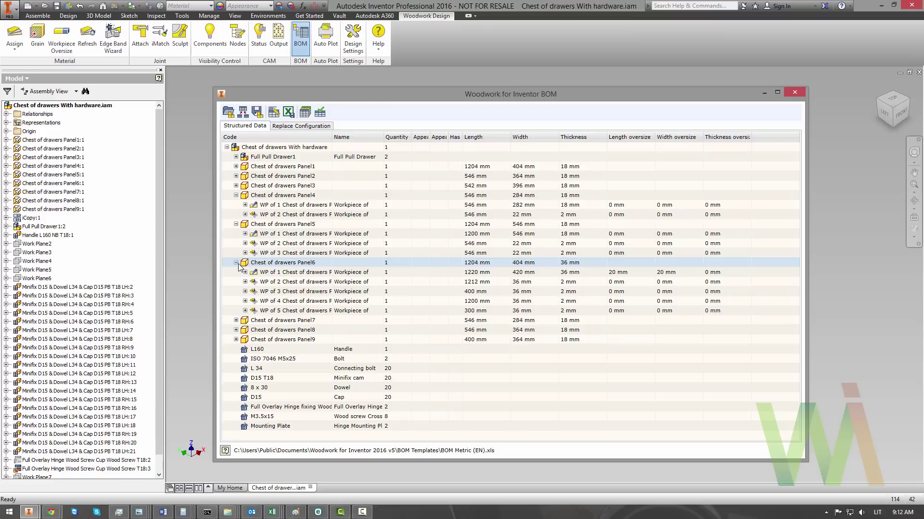
Step: Create a new material replace configuration named "Tutorial 4"
click(298, 128)
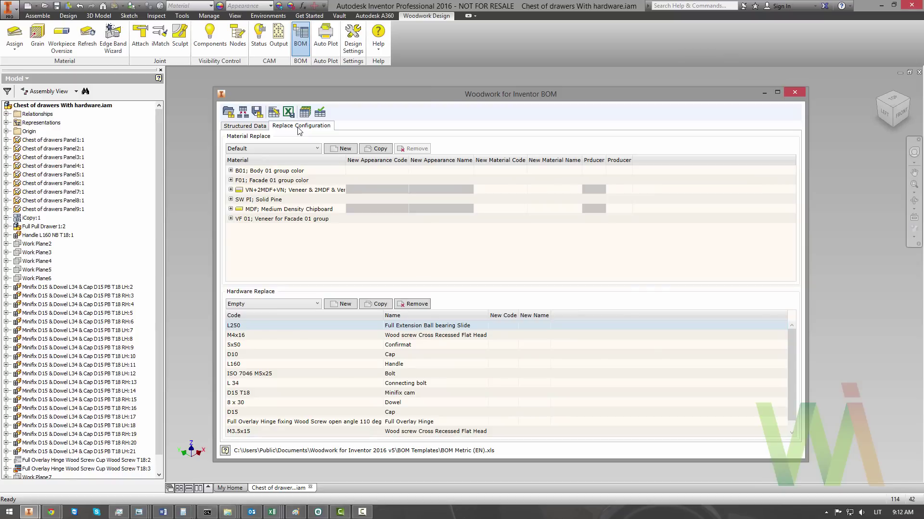
click(344, 148)
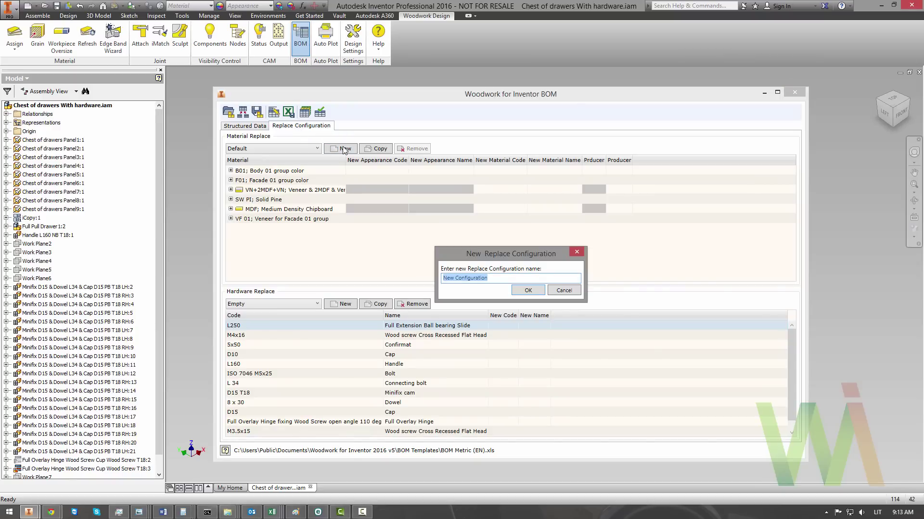
text(Tutorial 4)
click(521, 291)
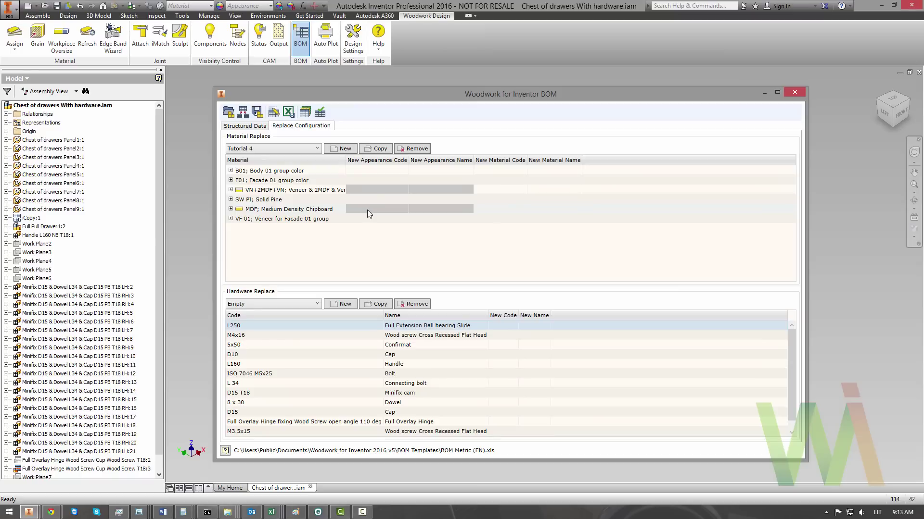
Step: Give the B01 Body 01 group color the new appearance code "WO 01" and the new appearance name "White oak"
double_click(377, 171)
text(W)
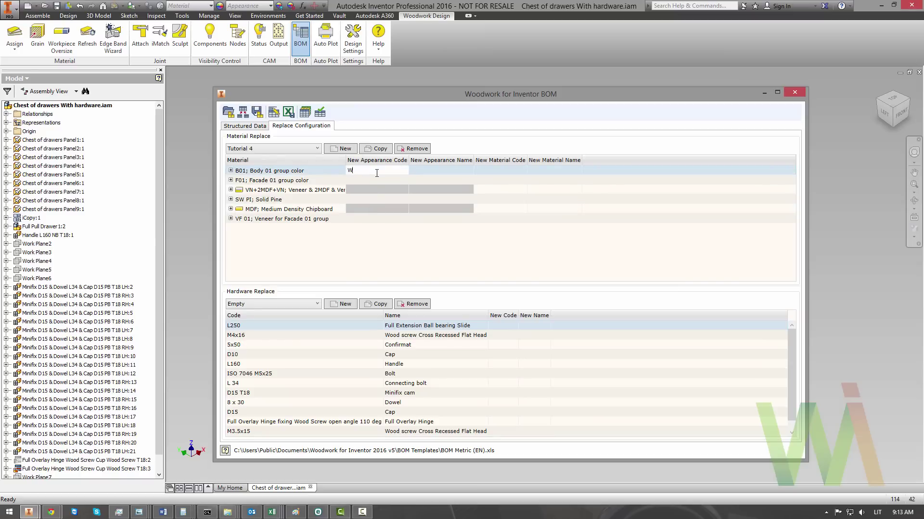
text(O 01)
double_click(413, 171)
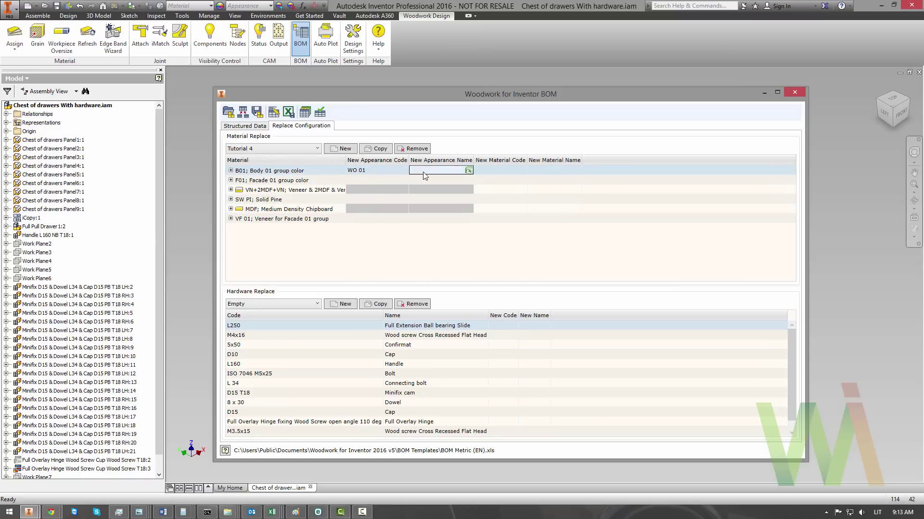
text(White oak)
Step: For the F01 Facade 01 group color, set Materials.xls from Samples\Replacement Data\Materials as the appearance replacement data source
click(367, 181)
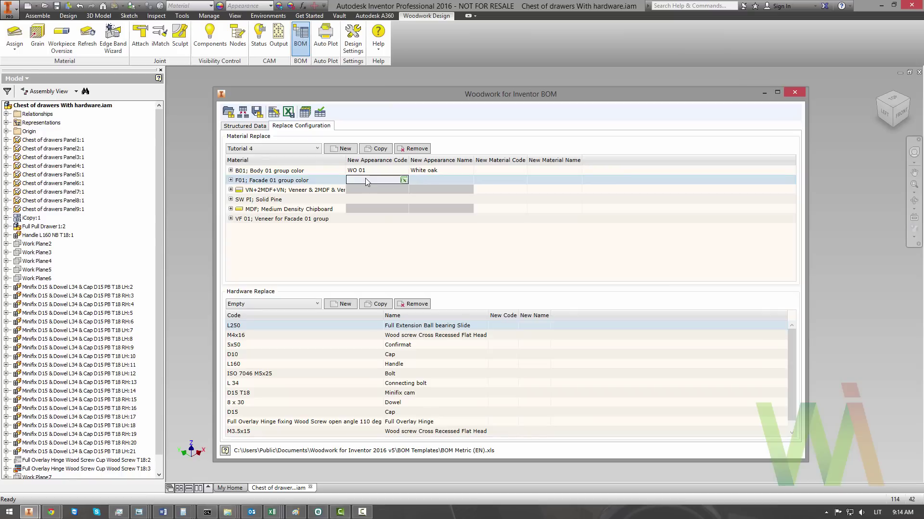
click(404, 180)
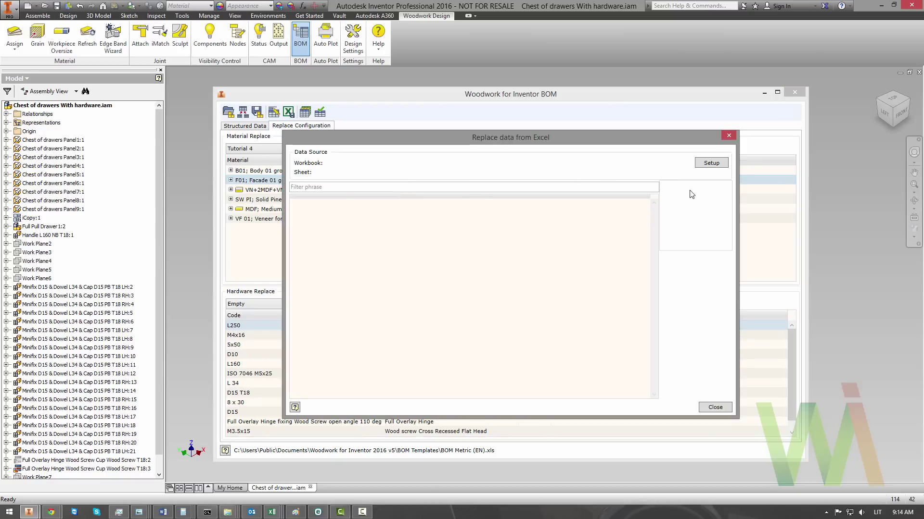
click(711, 164)
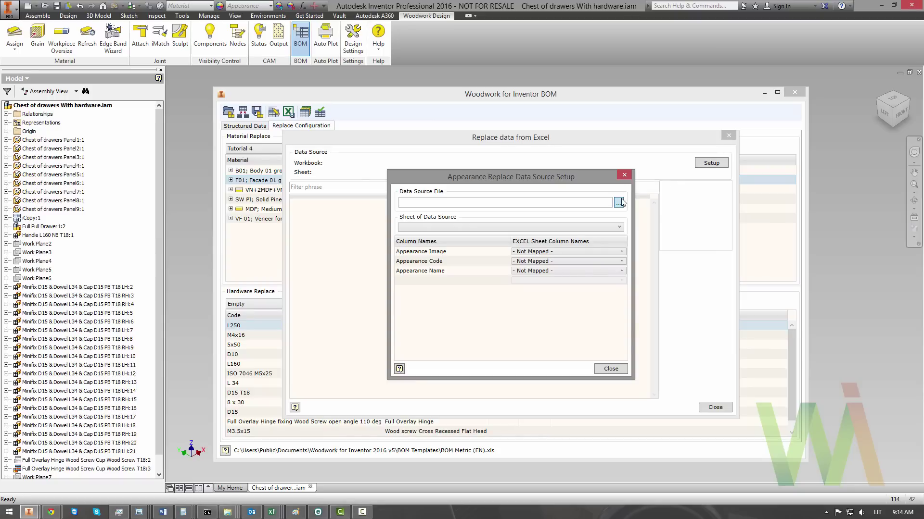
click(624, 203)
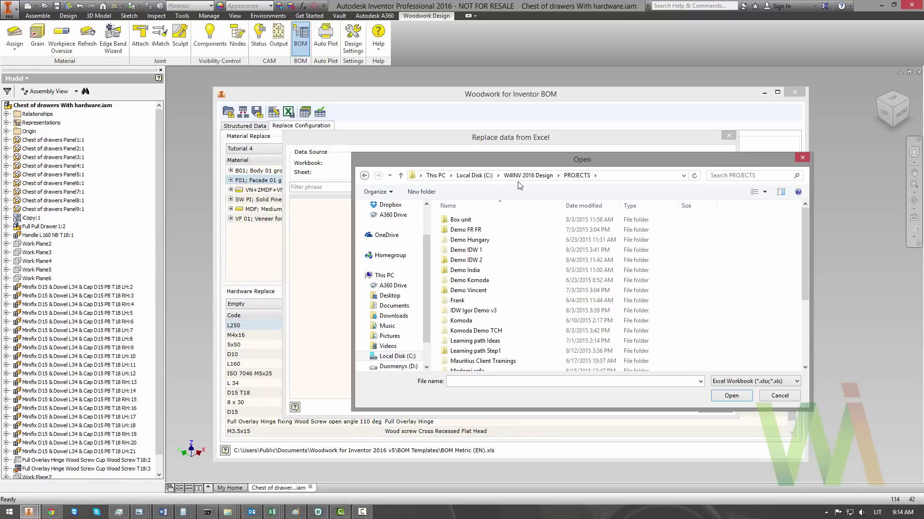
scroll(520, 185, down, 4)
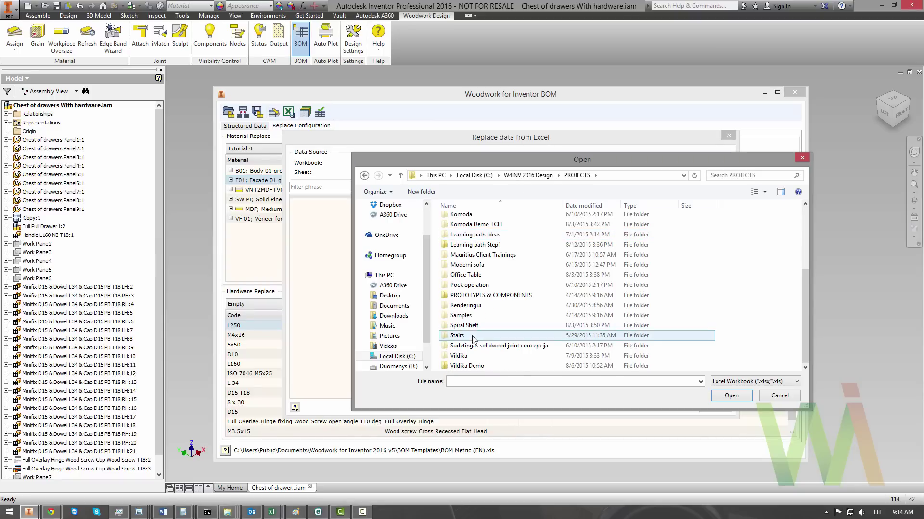
click(470, 319)
double_click(470, 318)
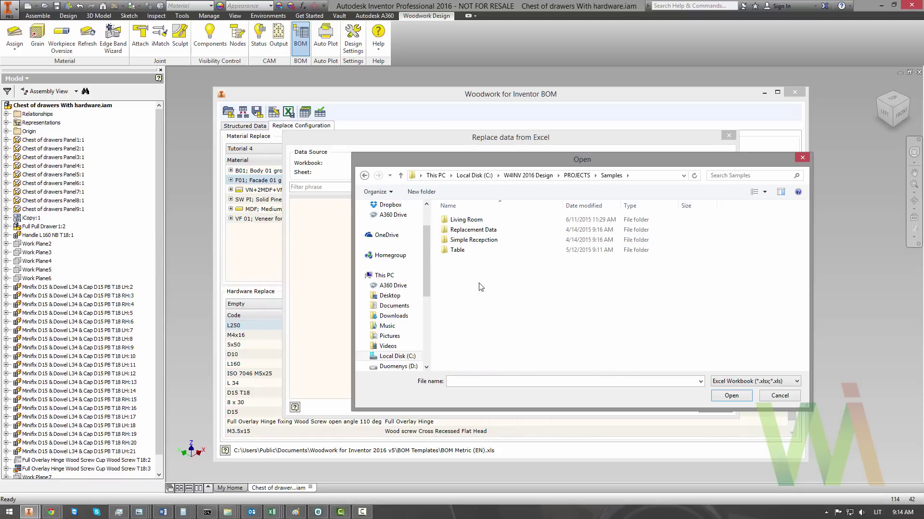
double_click(489, 231)
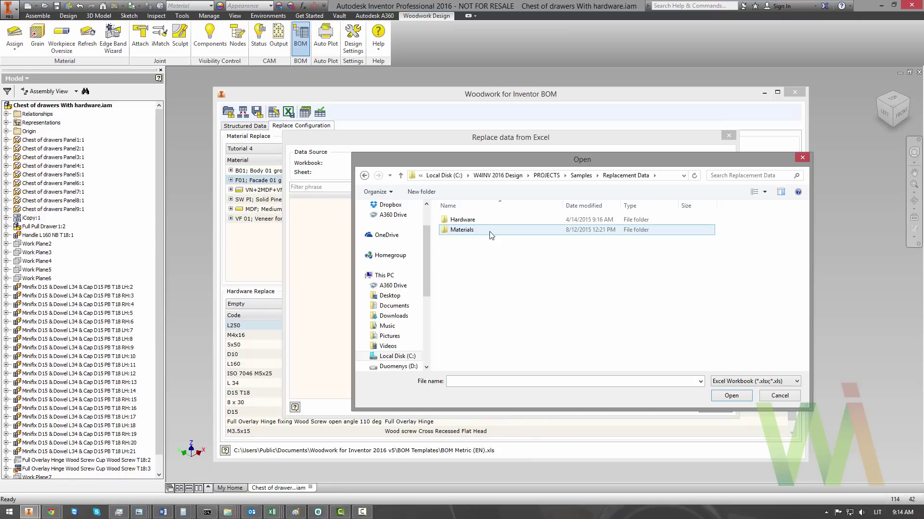
double_click(490, 230)
click(493, 270)
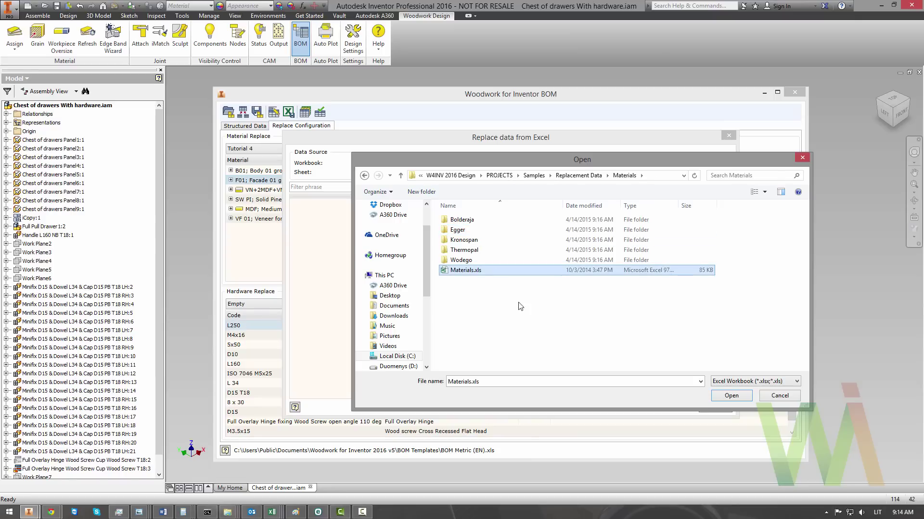
click(732, 397)
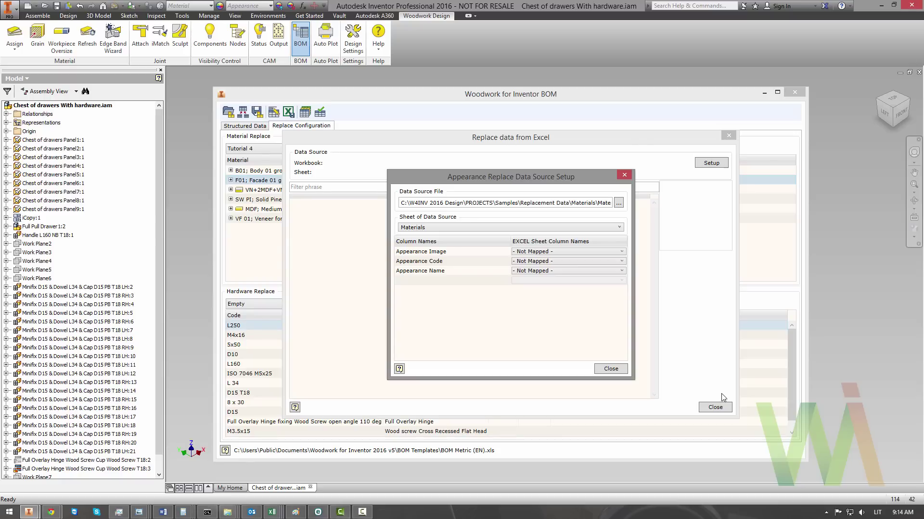
Step: Using the Materials sheet, map Appearance Image to PictureName, Appearance Code to Code and Appearance Name to Name (EN)
click(587, 232)
click(587, 233)
click(549, 251)
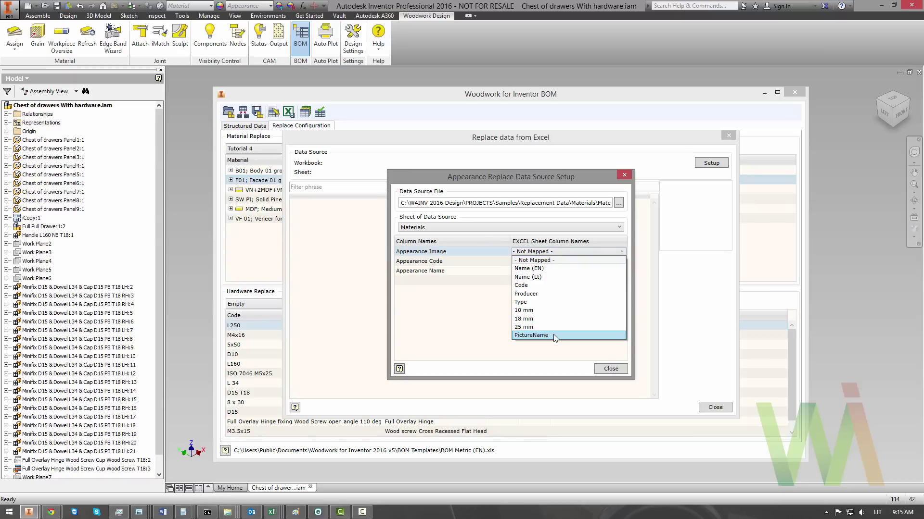
click(555, 335)
click(546, 261)
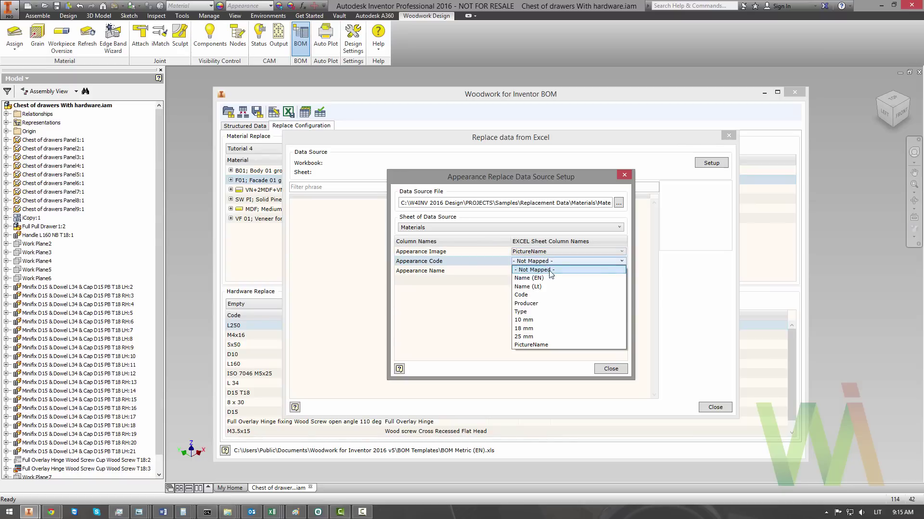
click(551, 295)
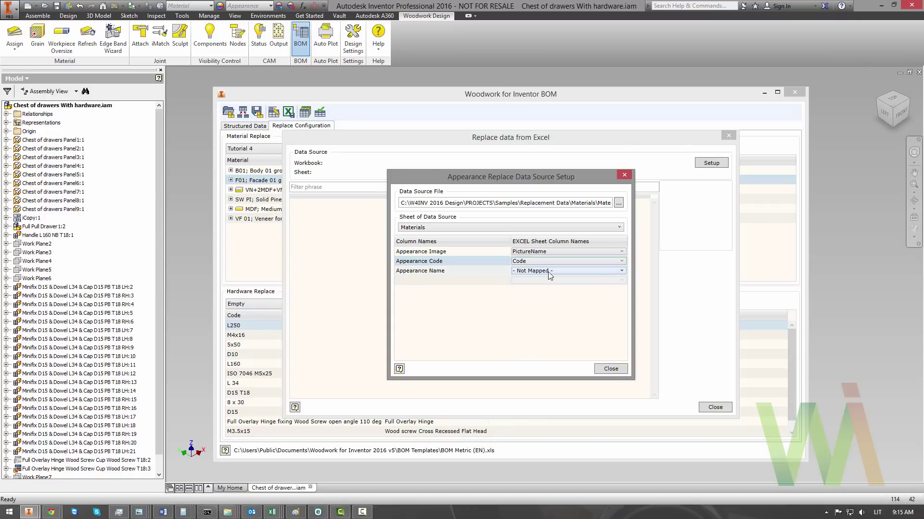
click(550, 271)
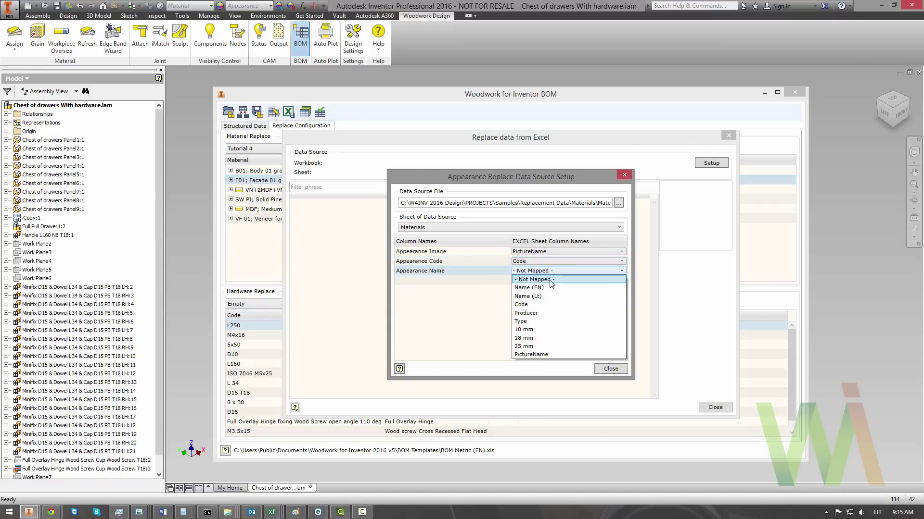
click(553, 290)
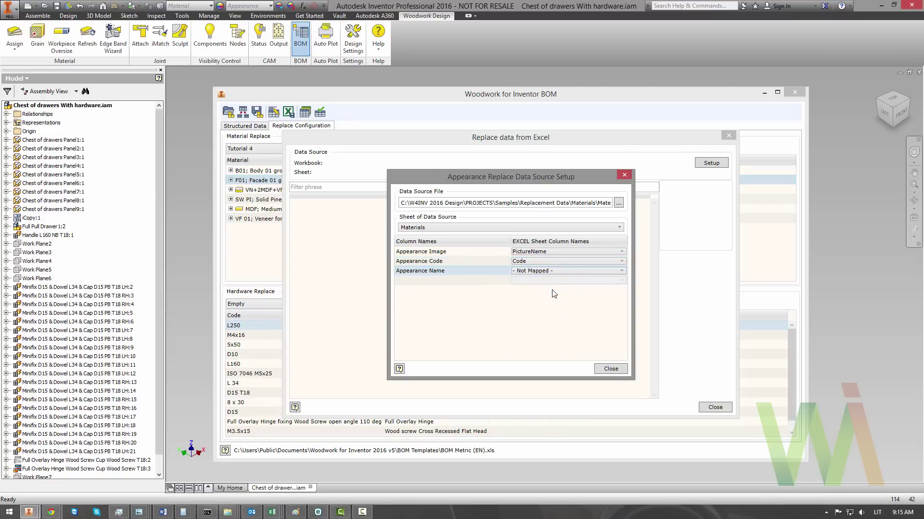
click(610, 369)
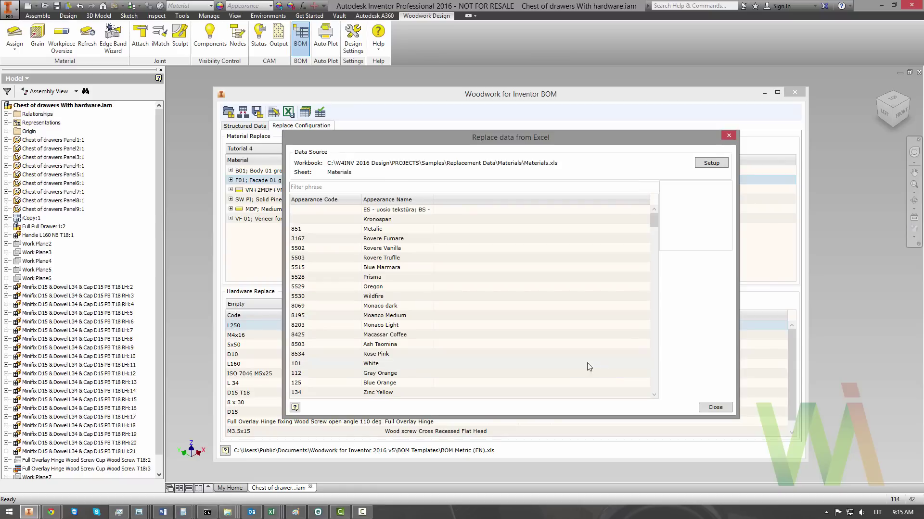
Step: Replace the F01 Facade 01 group color with appearance 5529 Oregon from the Excel data
drag(420, 136, 570, 104)
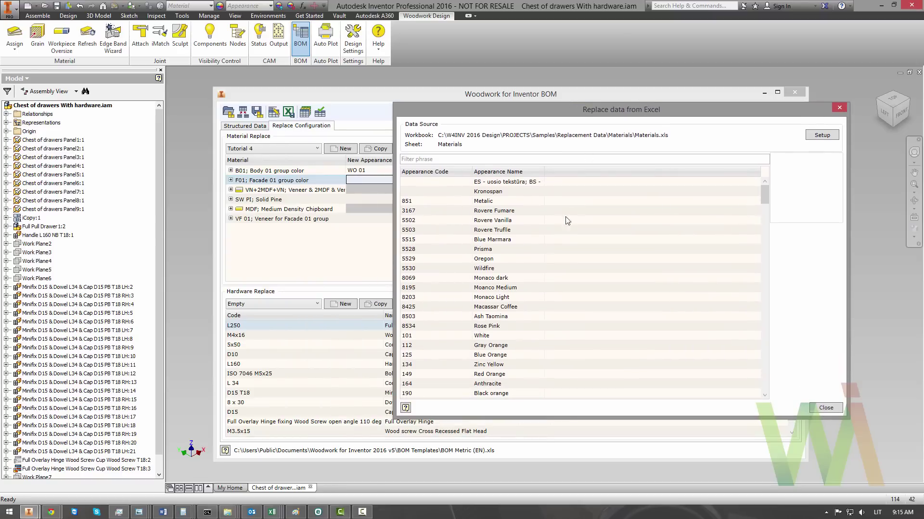
click(479, 259)
double_click(479, 262)
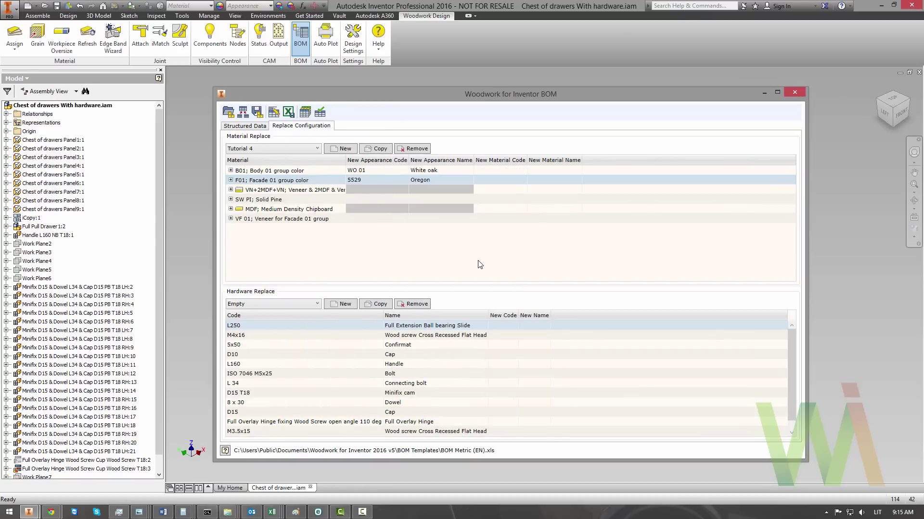
Step: Filter the Excel appearances by "pin" and assign Y419 Pine Amata to the SW PI Solid Pine material
click(403, 200)
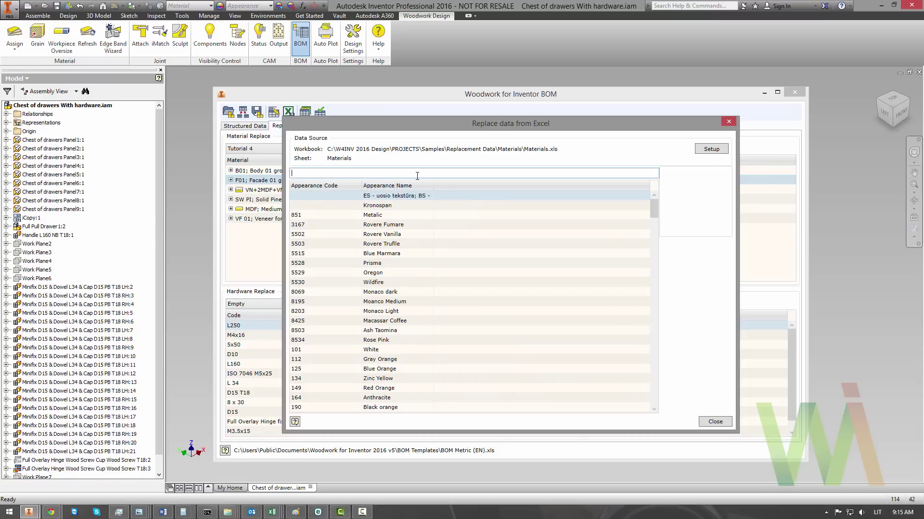
text(pin)
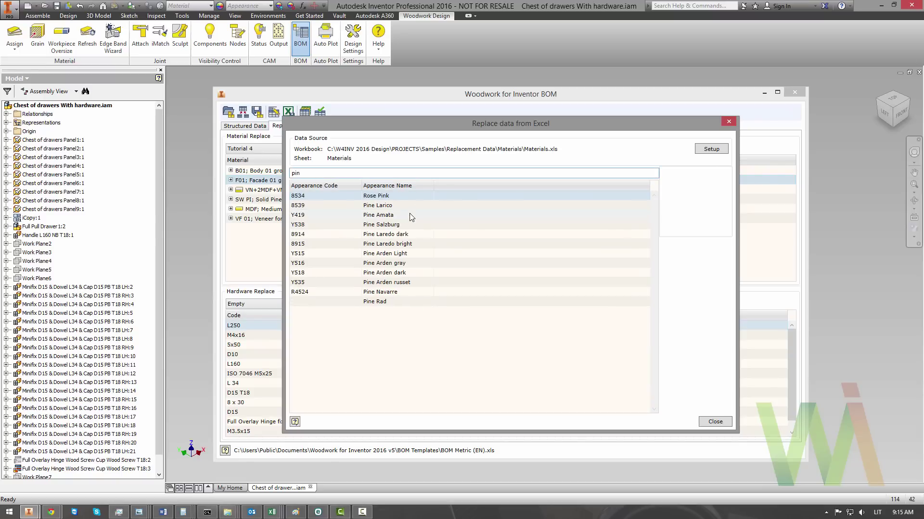
double_click(409, 212)
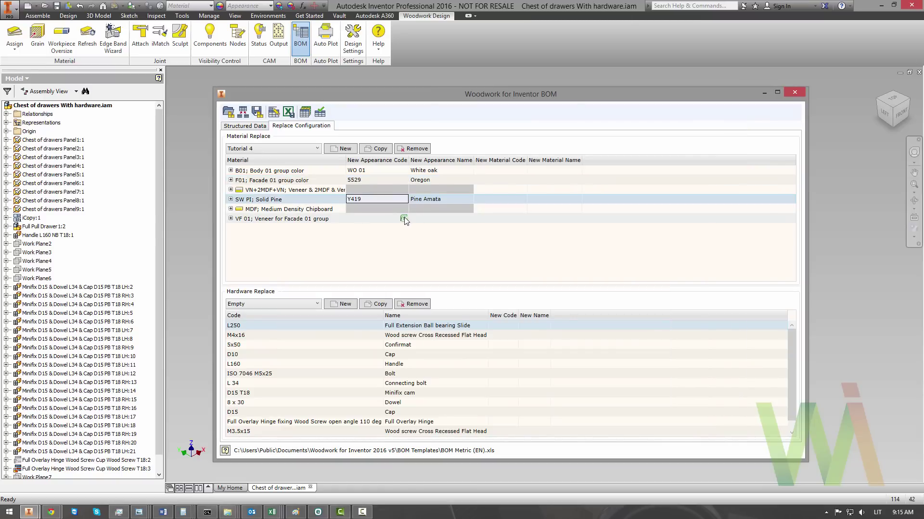
Step: Filter the Excel appearances by "pine" and assign 8915 Pine Laredo bright to the VF 01 Veneer for Facade 01 group
click(404, 219)
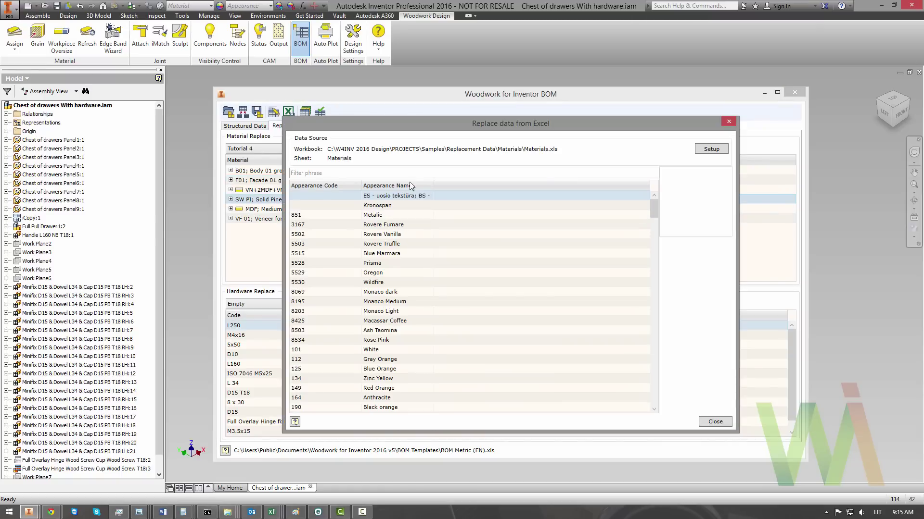
click(411, 174)
text(pine)
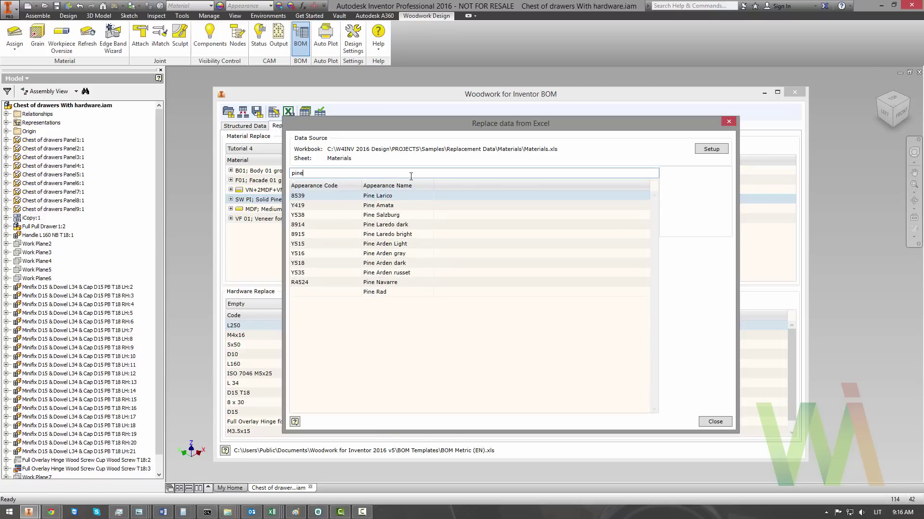
click(409, 225)
click(410, 235)
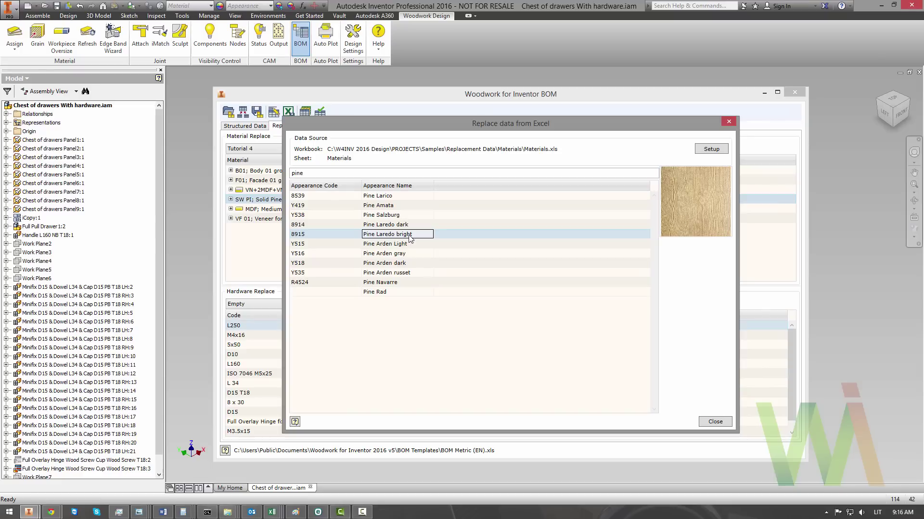
double_click(410, 236)
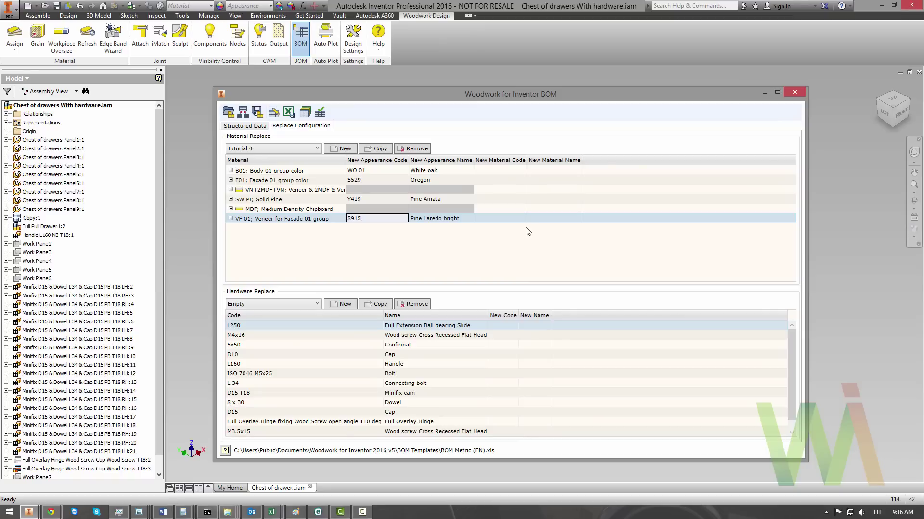
Step: Create a new hardware replace configuration named Tutorial 4
click(348, 307)
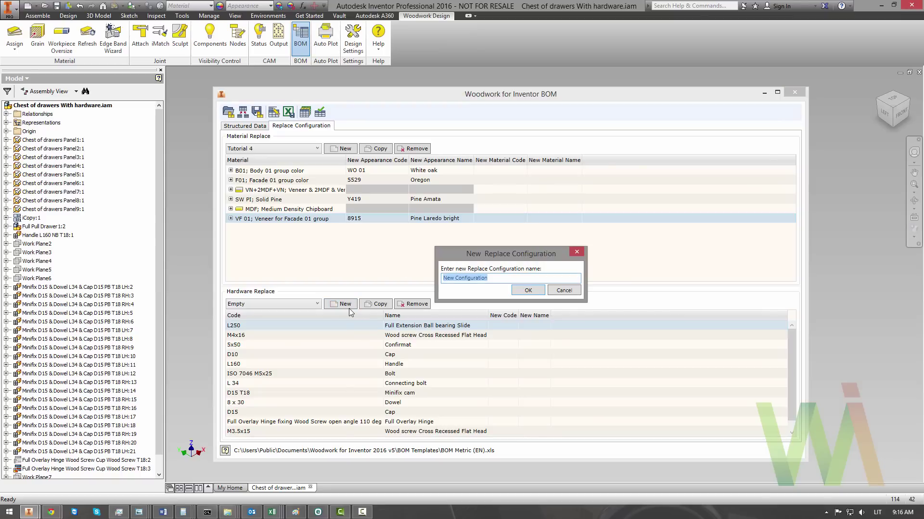
text(Tutorial 4)
key(Return)
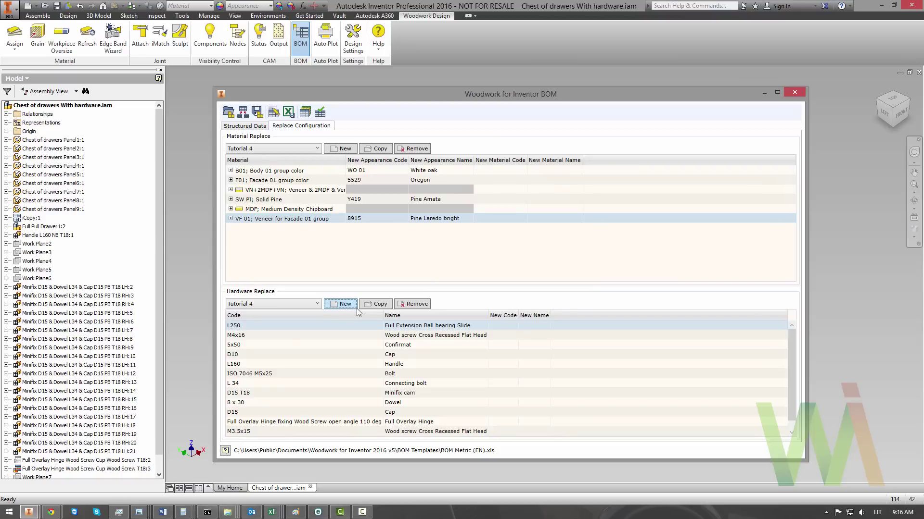
Step: For the L250 slide's replacement data, set Hafele Hardware of Furniture.xls from the Replacement Data Hardware folder as the data source
drag(519, 315, 572, 318)
double_click(567, 327)
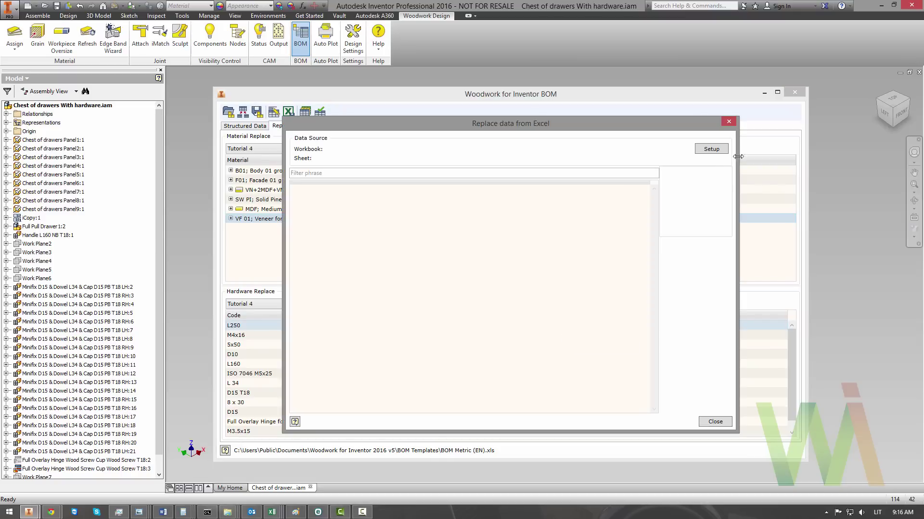
click(717, 152)
click(618, 203)
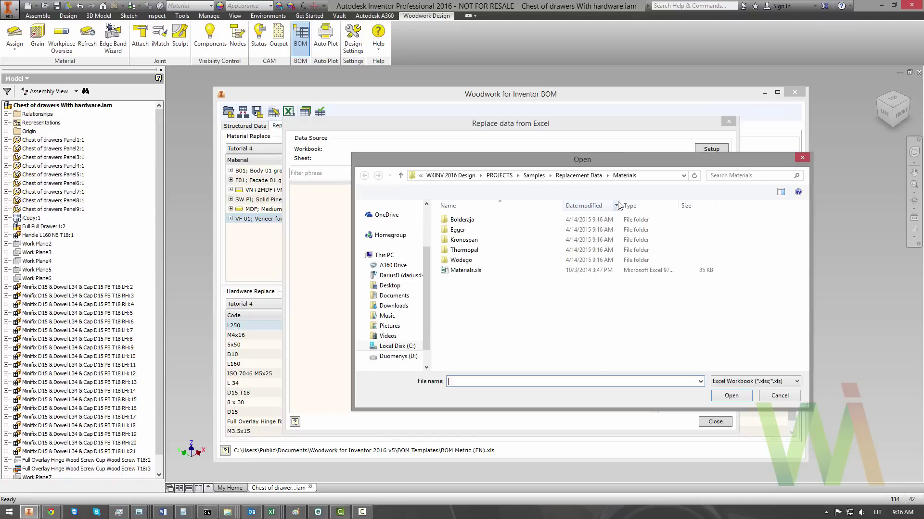
click(564, 177)
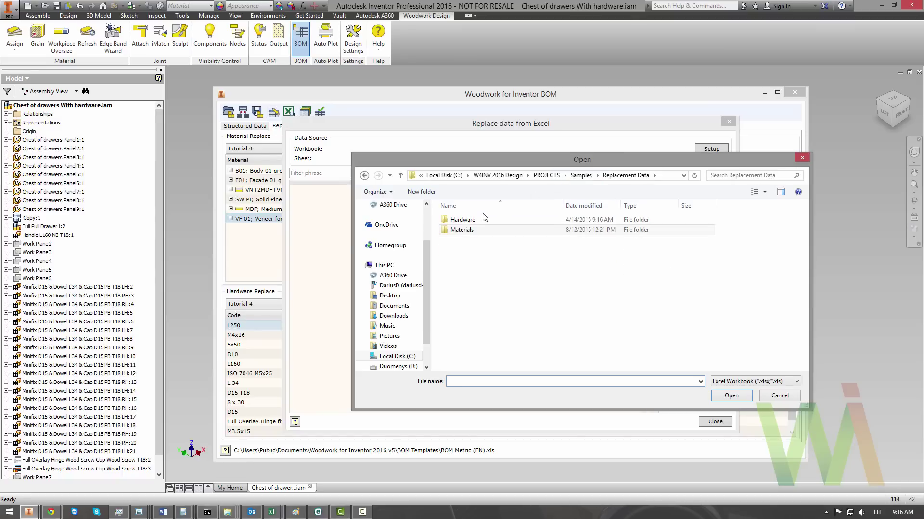
double_click(478, 219)
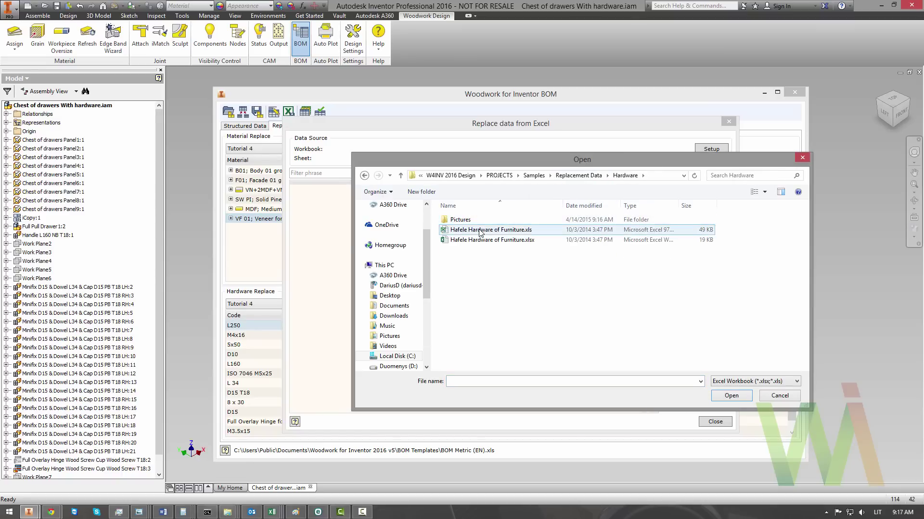
click(480, 230)
click(731, 395)
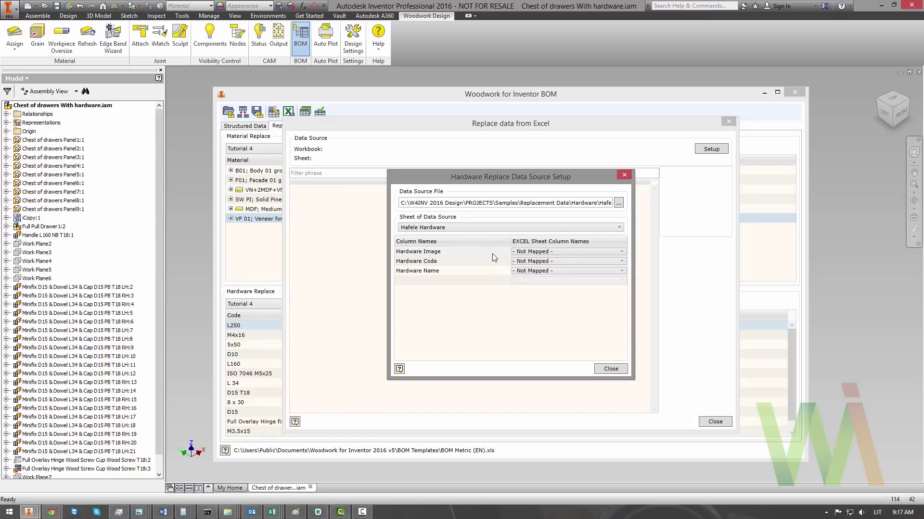
Step: Using the Hafele Hardware sheet, map Hardware Image to Picture, Hardware Code to Code and Hardware Name to Name
click(565, 253)
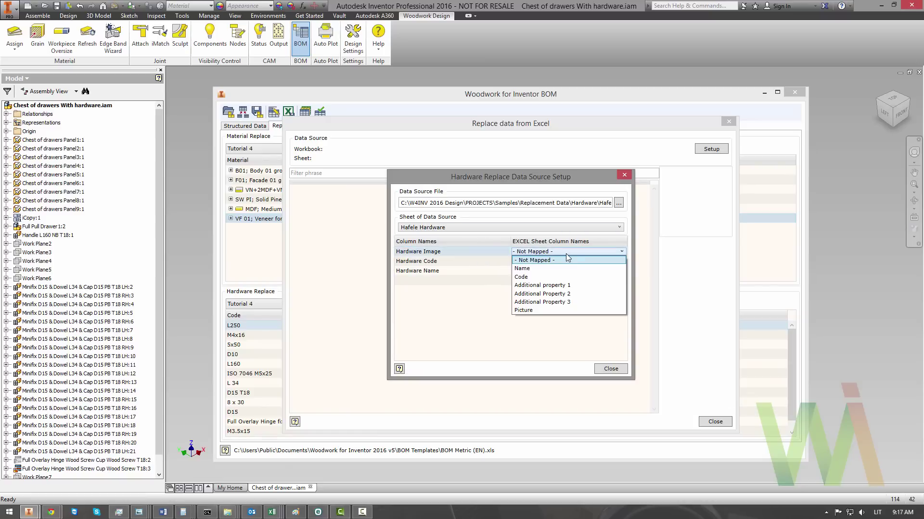
click(550, 311)
click(541, 262)
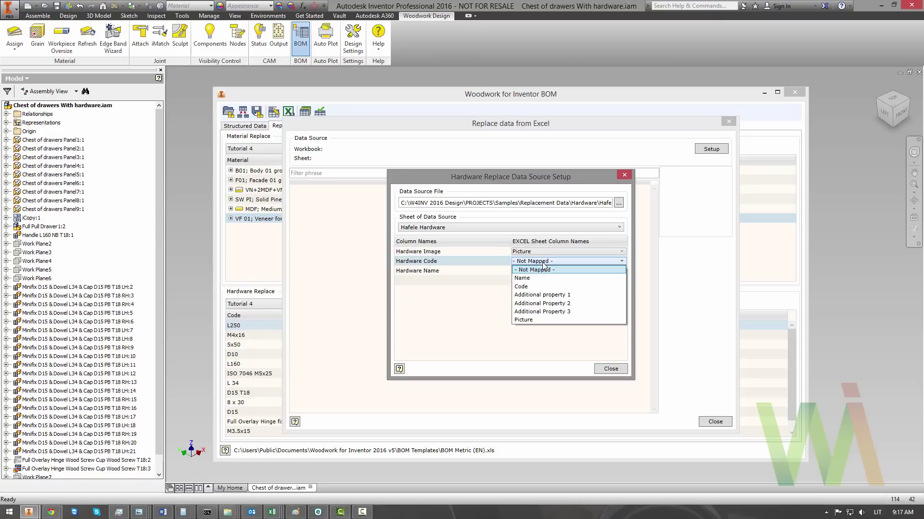
click(525, 290)
click(524, 270)
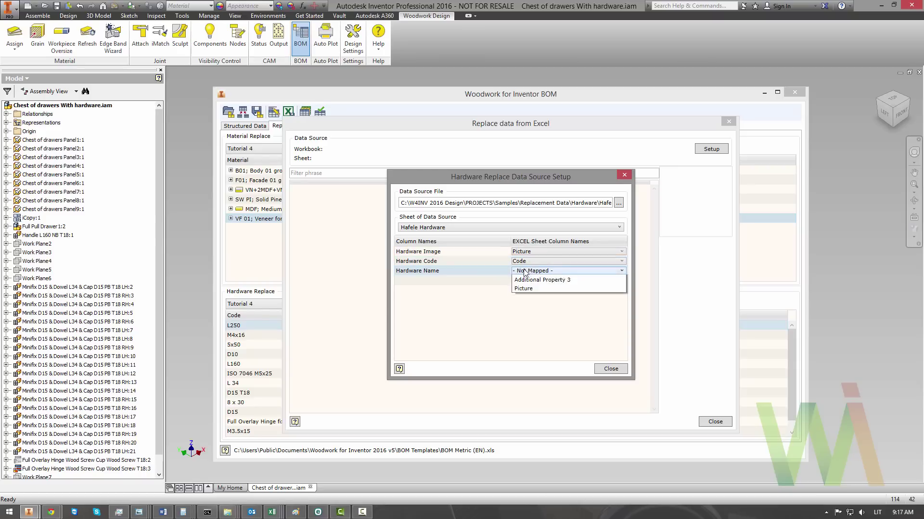
click(534, 290)
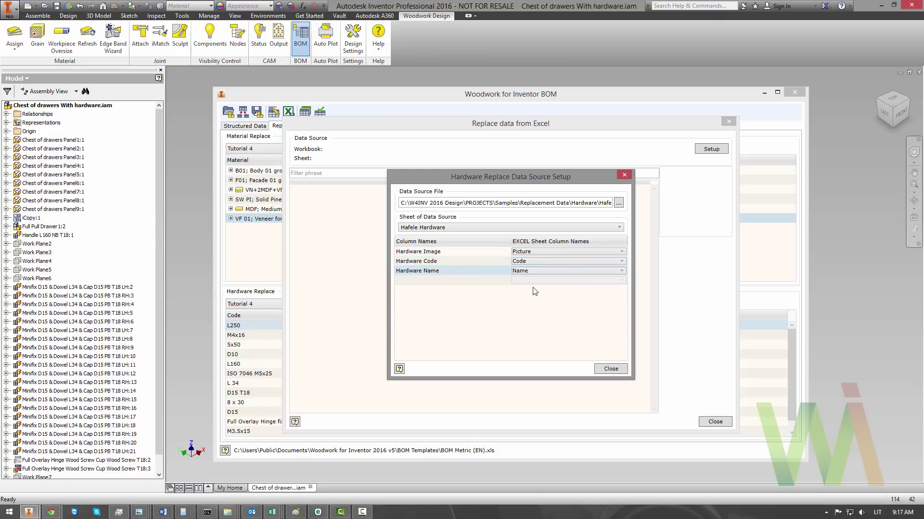
click(608, 369)
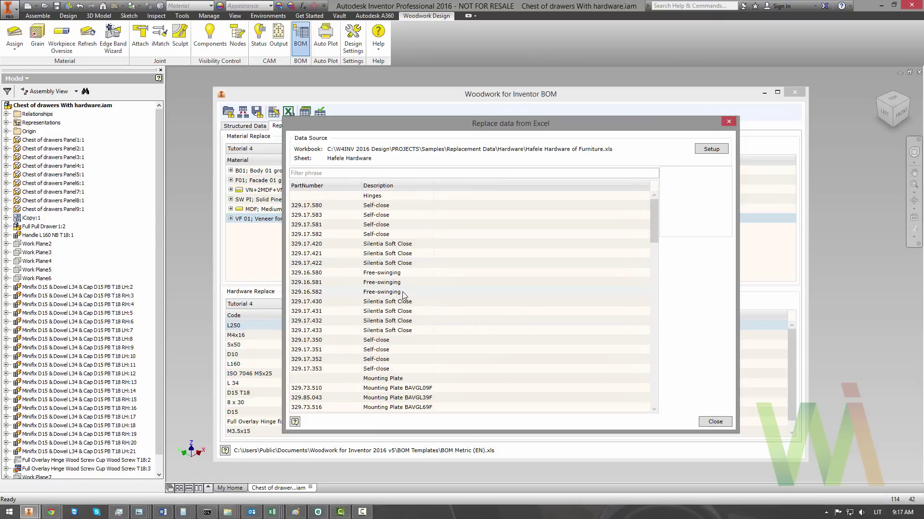
click(401, 321)
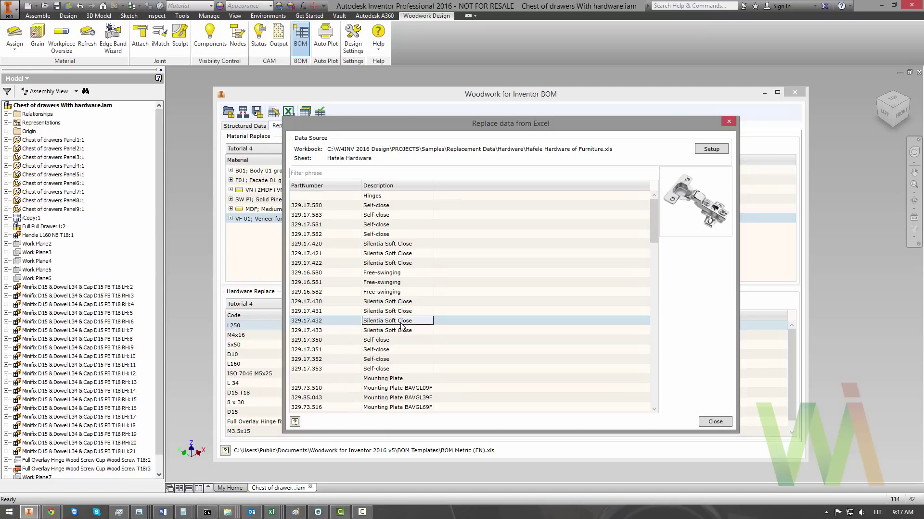
click(728, 122)
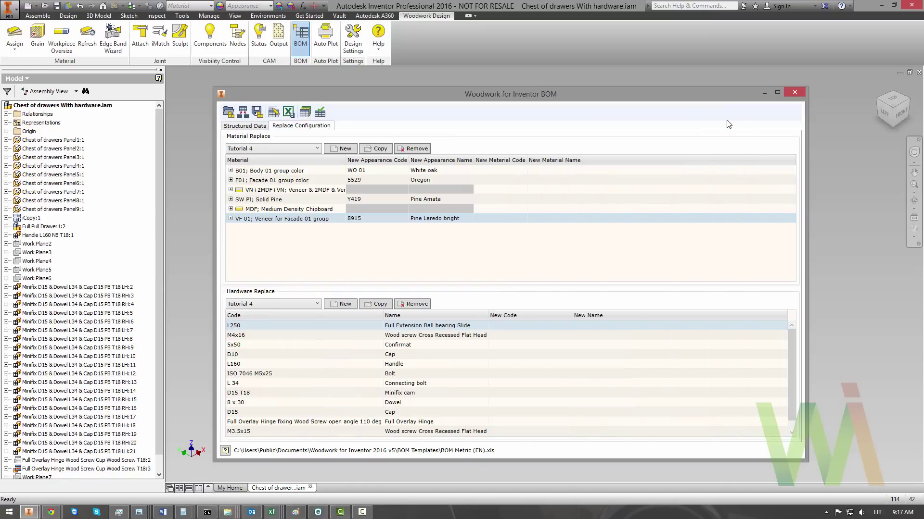
Step: Switch the hardware replacement to the BR configuration and choose BOM Metric (EN).xls as the Excel template
click(296, 305)
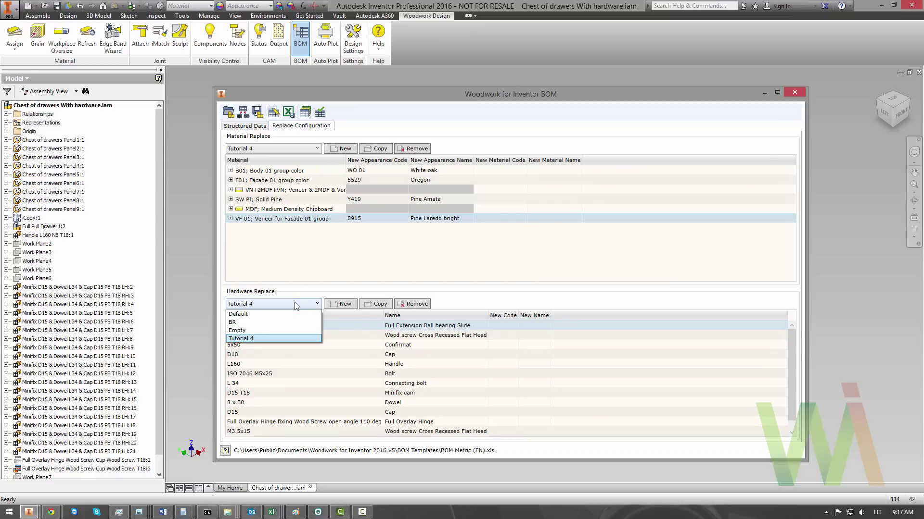
click(282, 322)
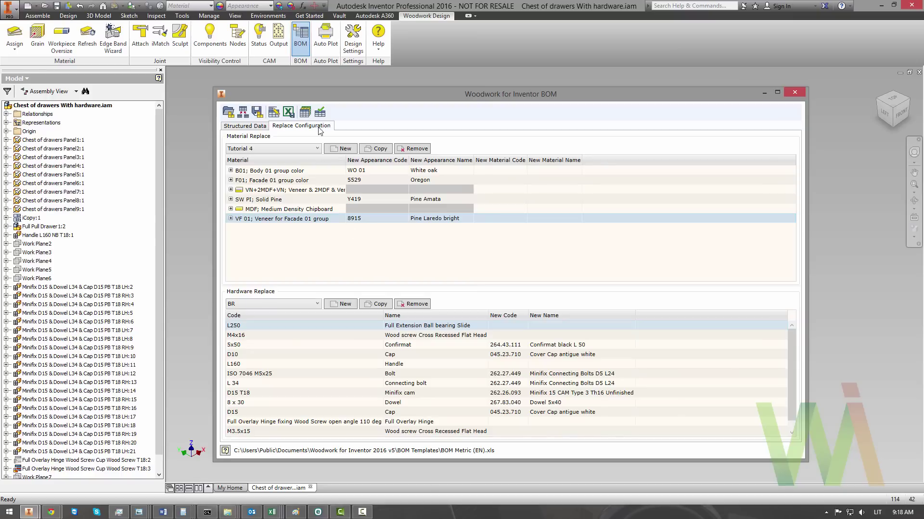
click(320, 112)
click(474, 260)
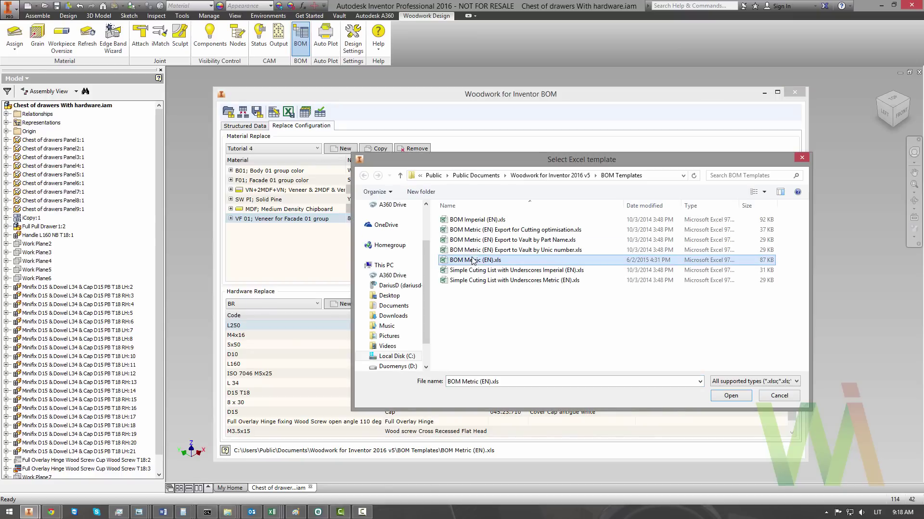
click(719, 395)
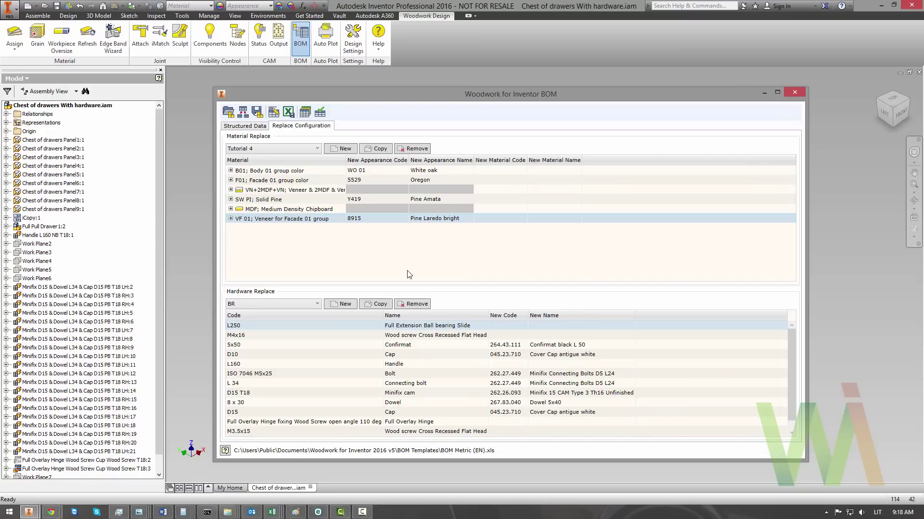
Step: Fill in the sales order code in the BOM header and set the Sales Order Name to T4
click(274, 116)
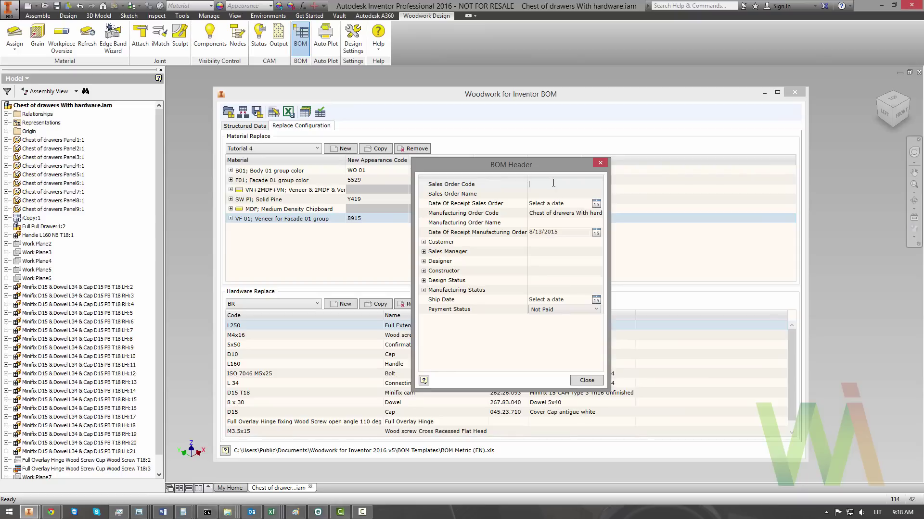
text(T4)
click(554, 195)
text(T4)
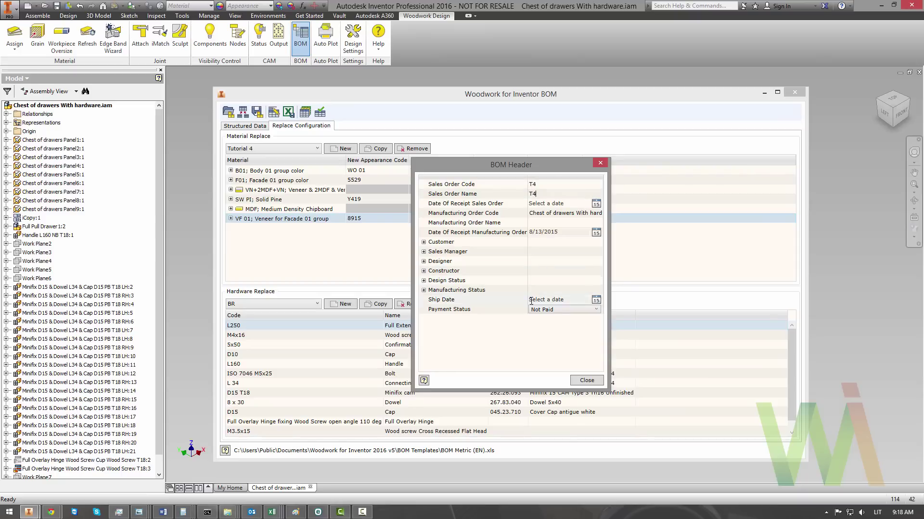
click(531, 300)
click(594, 380)
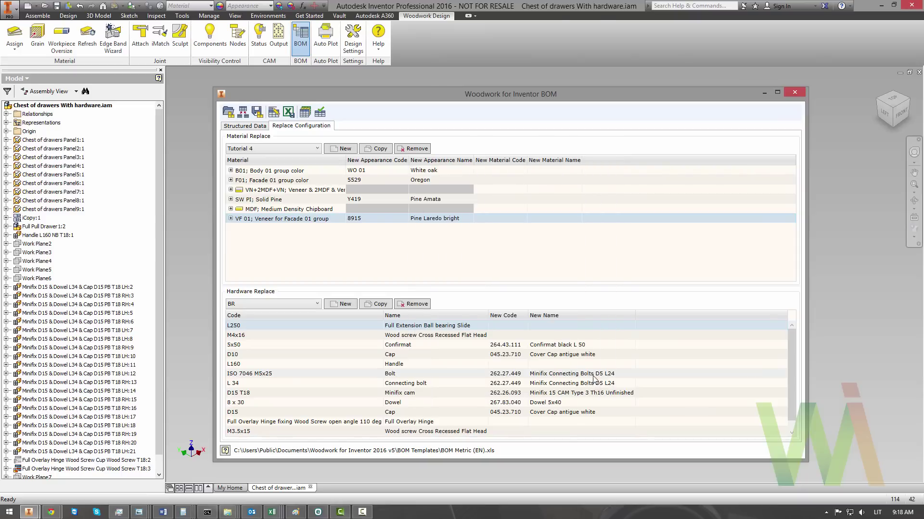
Step: Export the BOM to Excel as Chest of drawers With hardware.xls in the Learning path Step1 folder and open the exported file
click(290, 114)
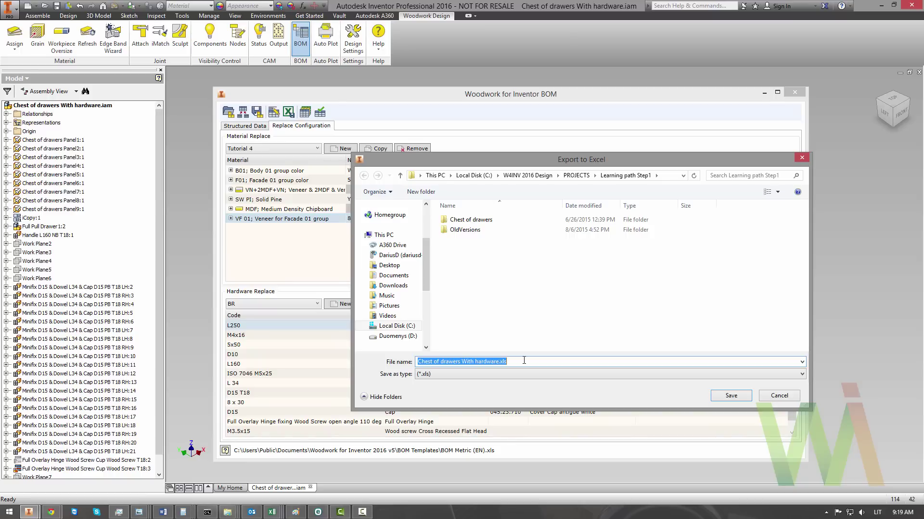
click(727, 399)
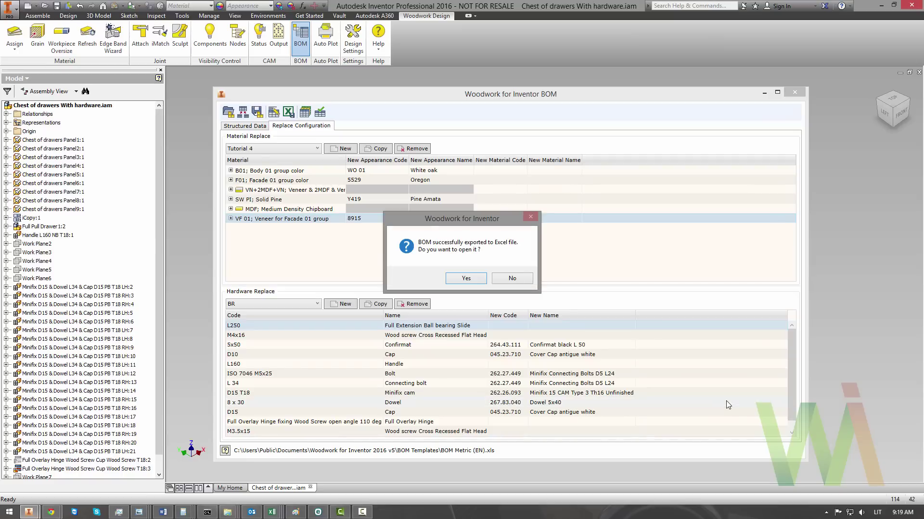
click(466, 278)
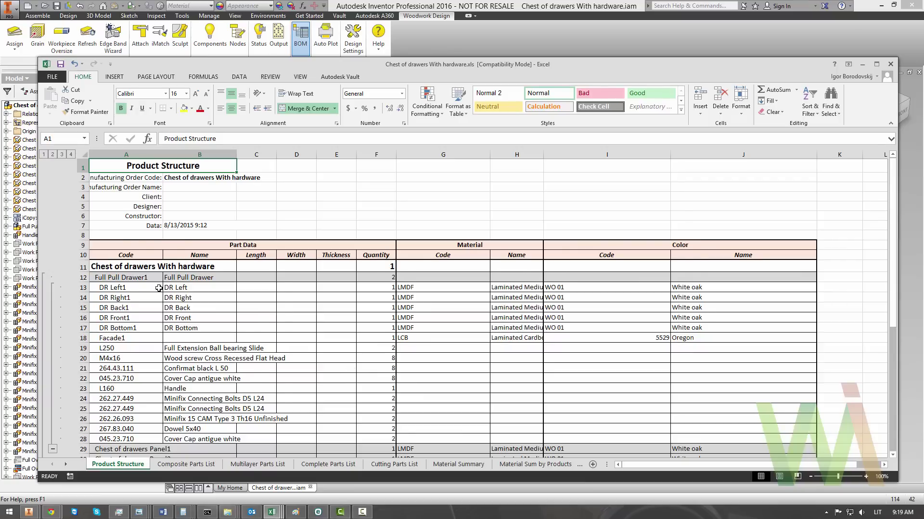
Step: Examine the Product Structure, Multilayer Parts List and Complete Parts List sheets of the exported workbook
scroll(158, 291, down, 2)
scroll(159, 292, down, 5)
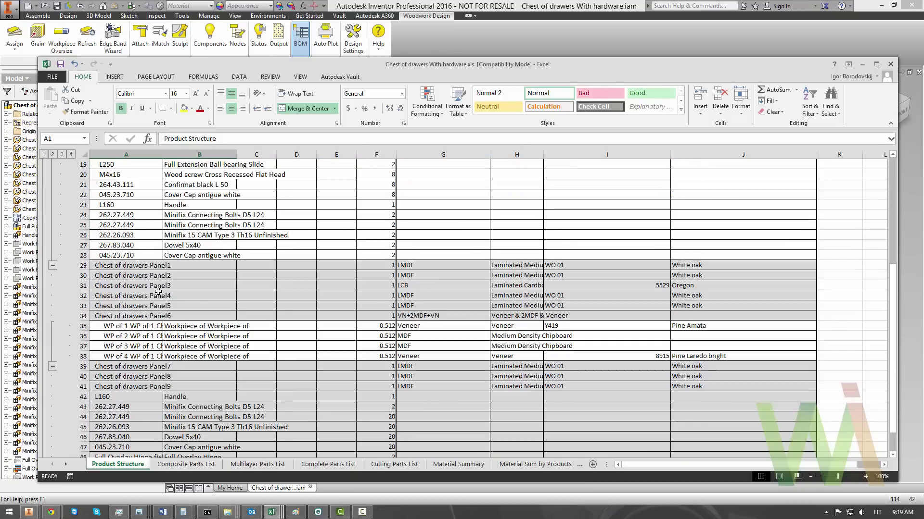
scroll(158, 292, up, 6)
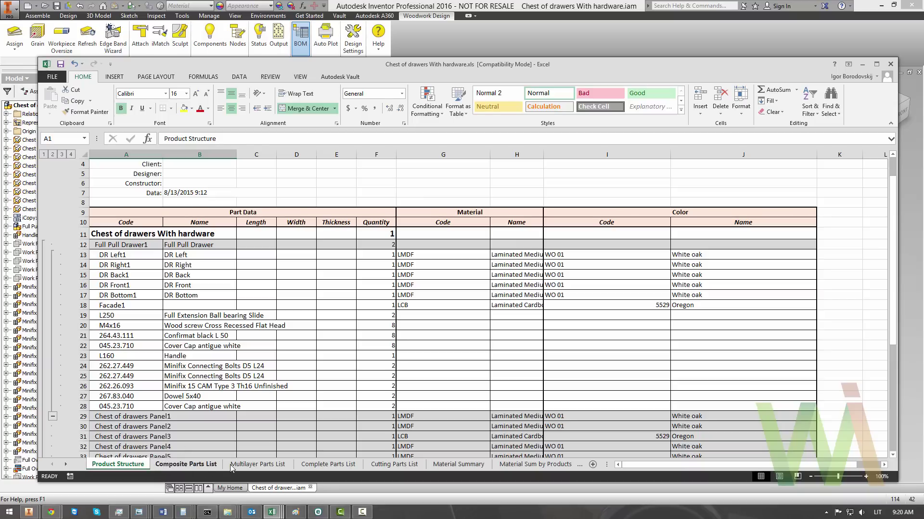
click(255, 465)
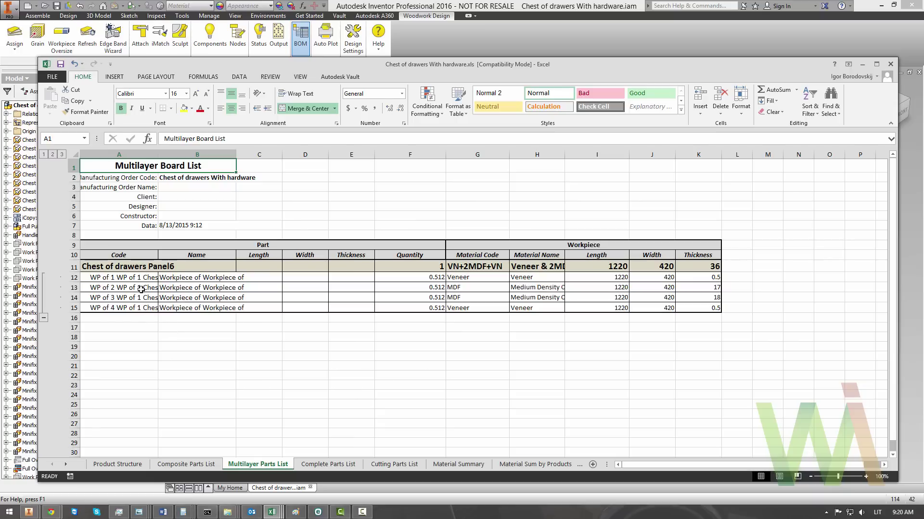
click(308, 465)
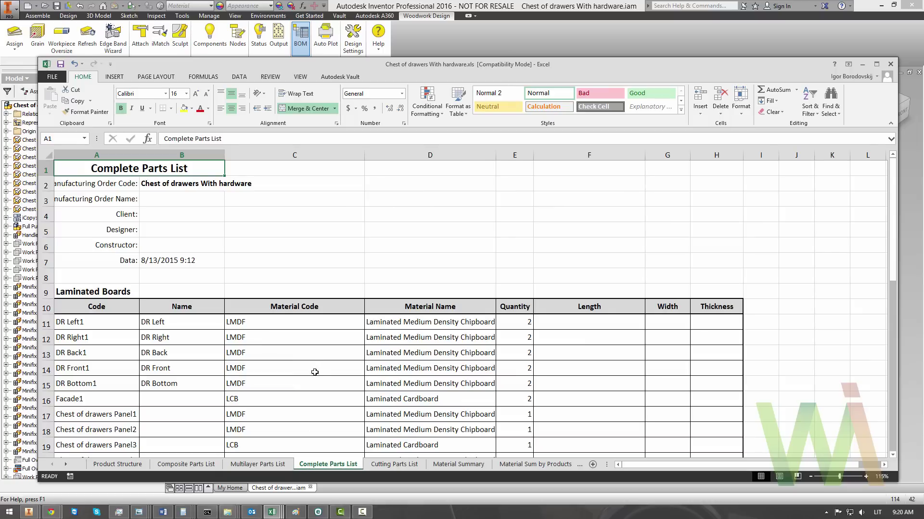
scroll(310, 318, down, 3)
scroll(310, 318, down, 7)
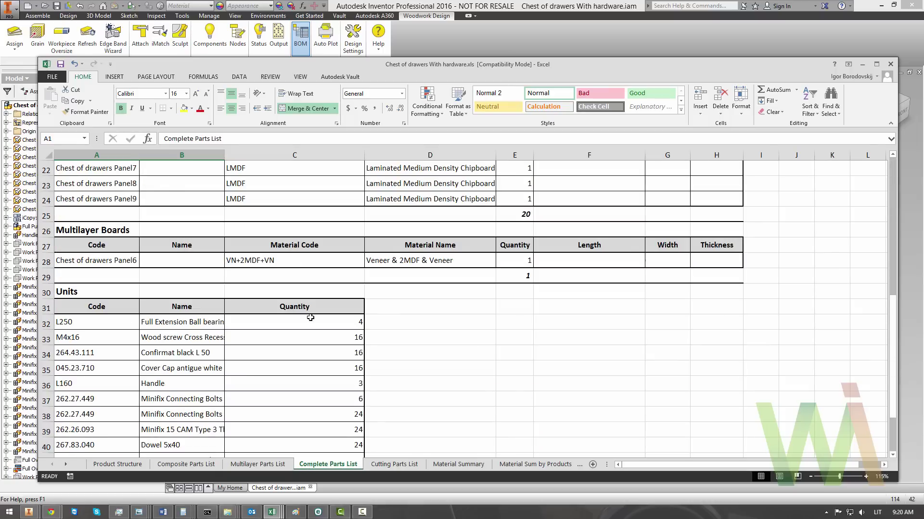
Step: Examine the Cutting Parts List sheet with its Has Grain values, the Material Summary sheet and the Rename Configuration sheet
click(394, 465)
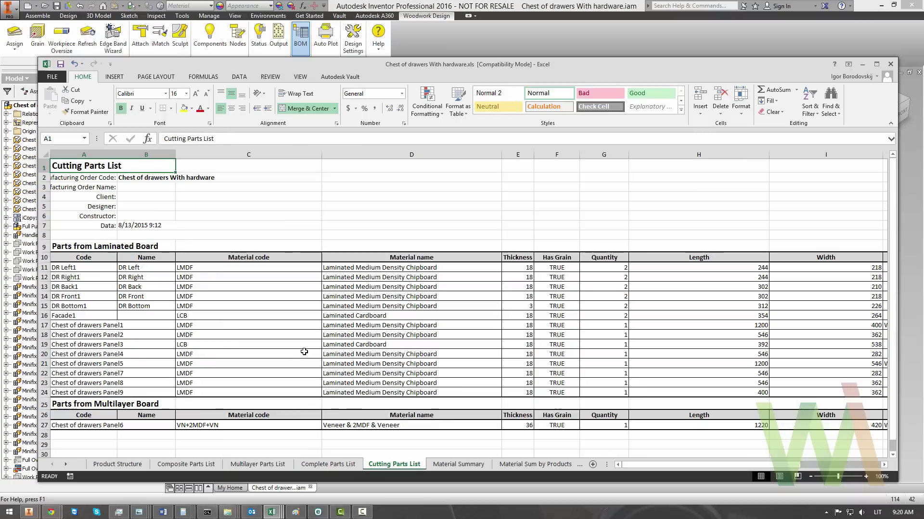
scroll(305, 353, down, 3)
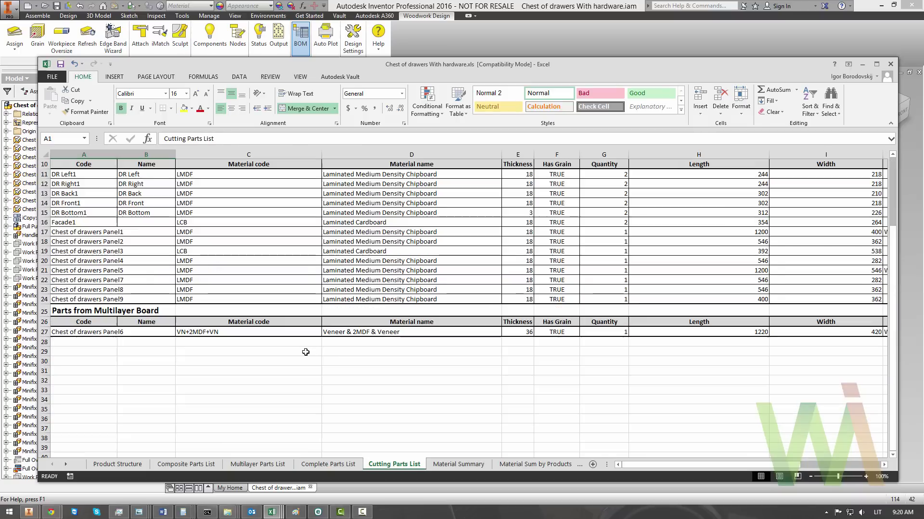
drag(558, 174, 556, 297)
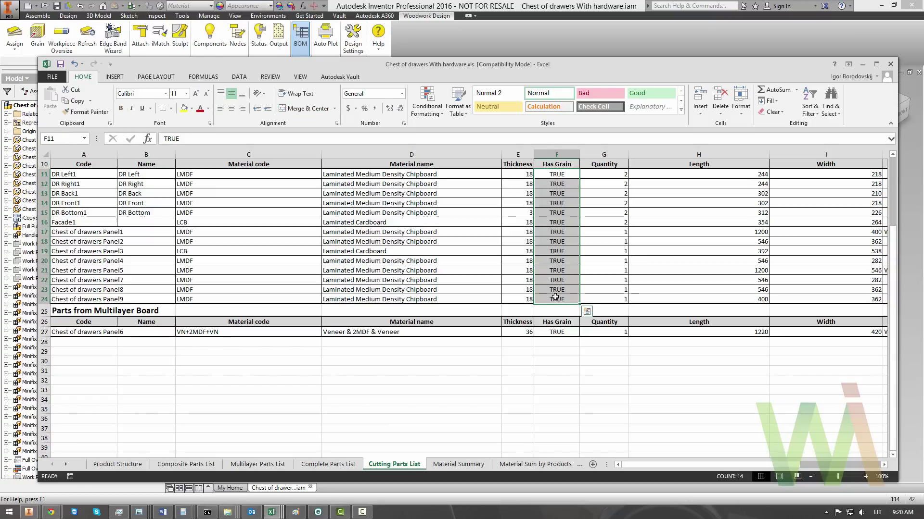
click(458, 464)
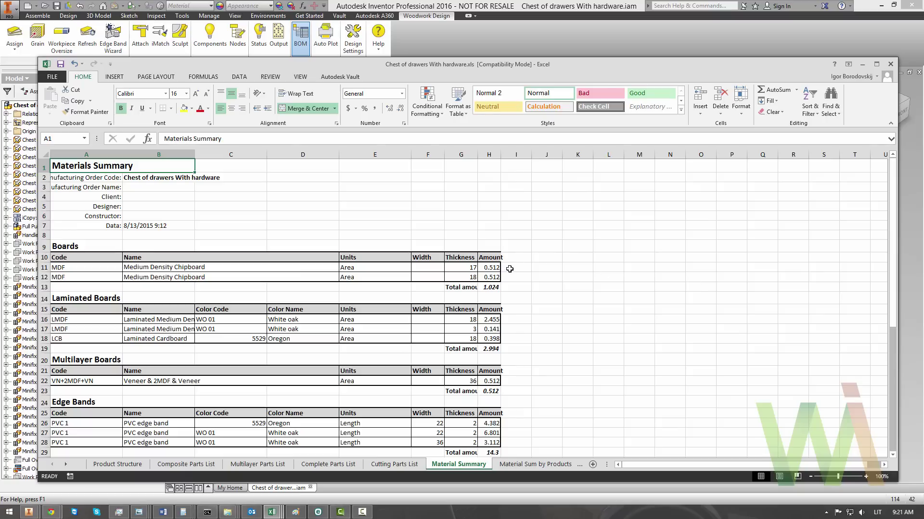
click(579, 464)
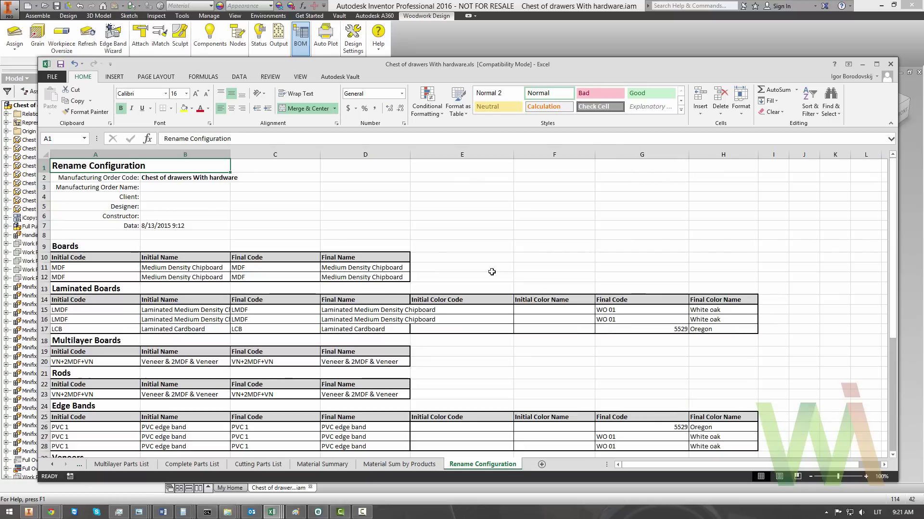